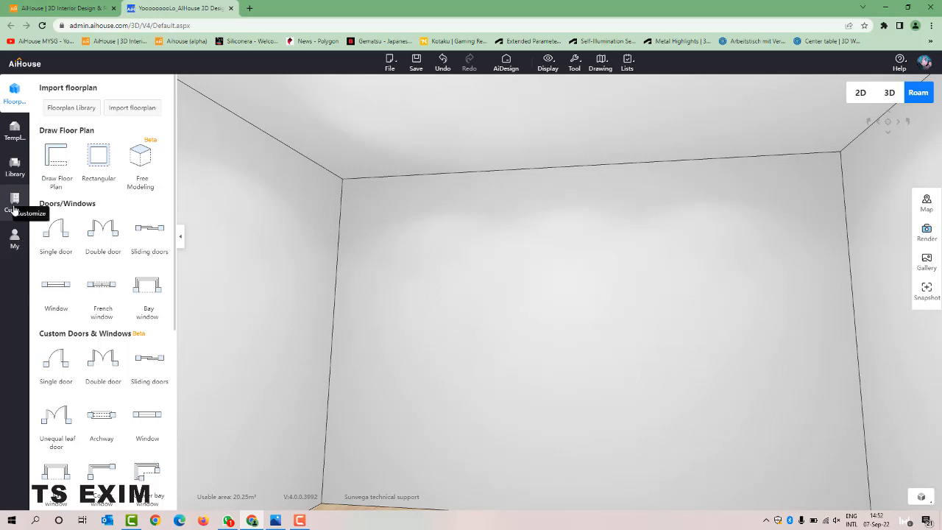
Step: Start ceiling customization from the custom design tools and enter plane editing of the room's back wall
{"action": "left_click", "coordinate": [14, 203]}
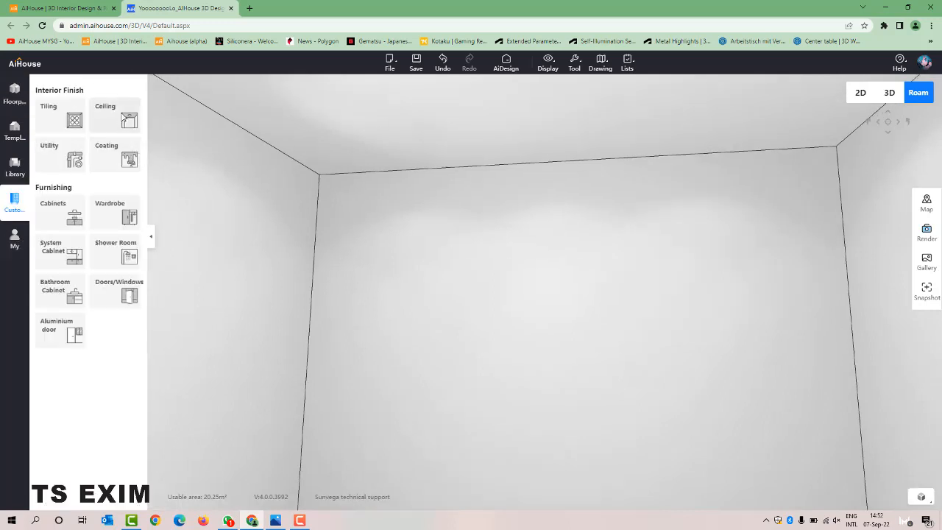
{"action": "left_click", "coordinate": [123, 118]}
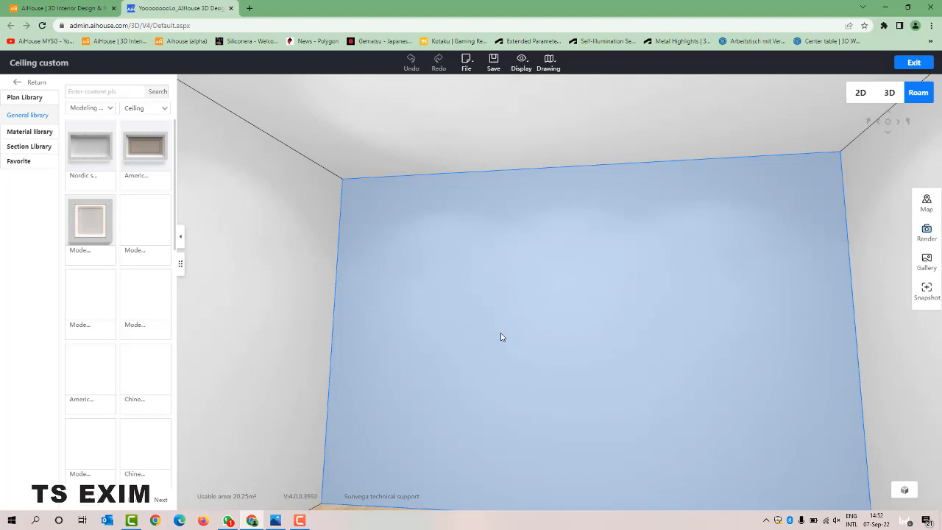
{"action": "left_click", "coordinate": [519, 332]}
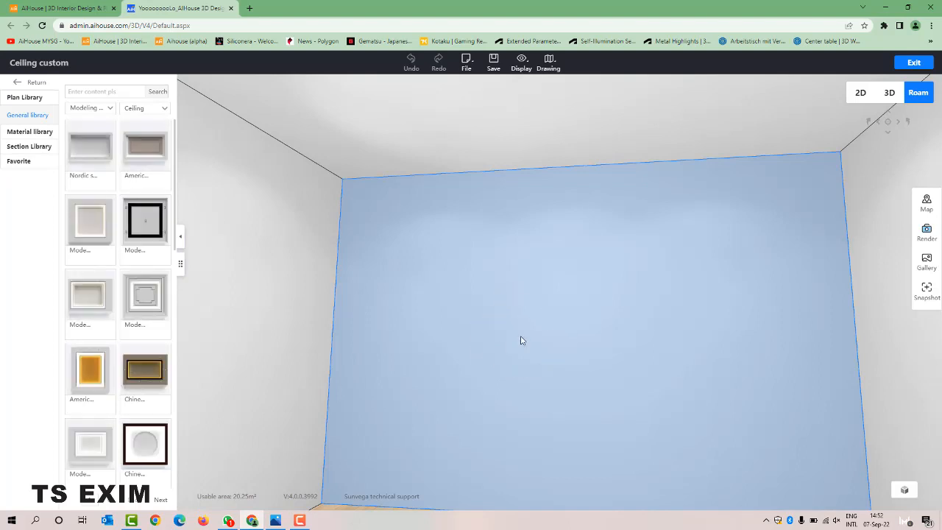
{"action": "left_click", "coordinate": [563, 351]}
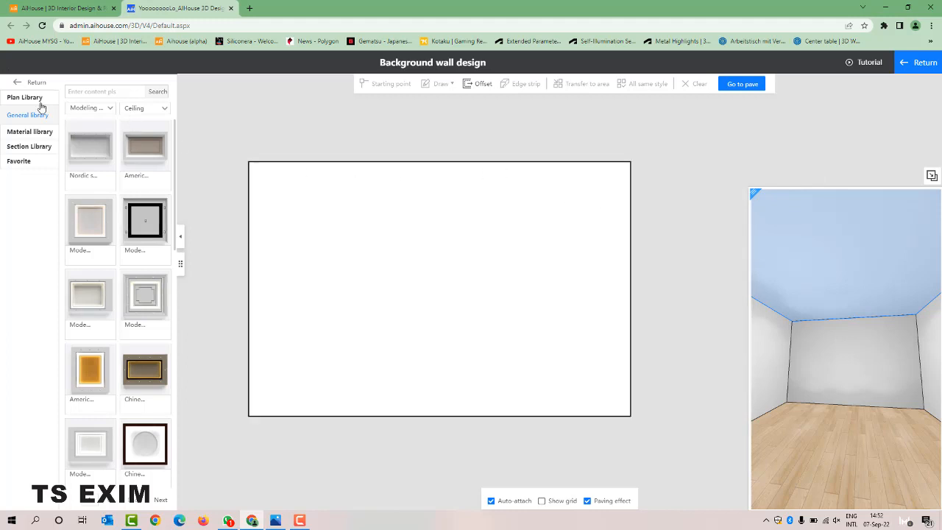
Step: Draw a rectangular structural layer about 4500 by 2100 across the wall, from its left edge to the lower-right corner
{"action": "left_click", "coordinate": [422, 240]}
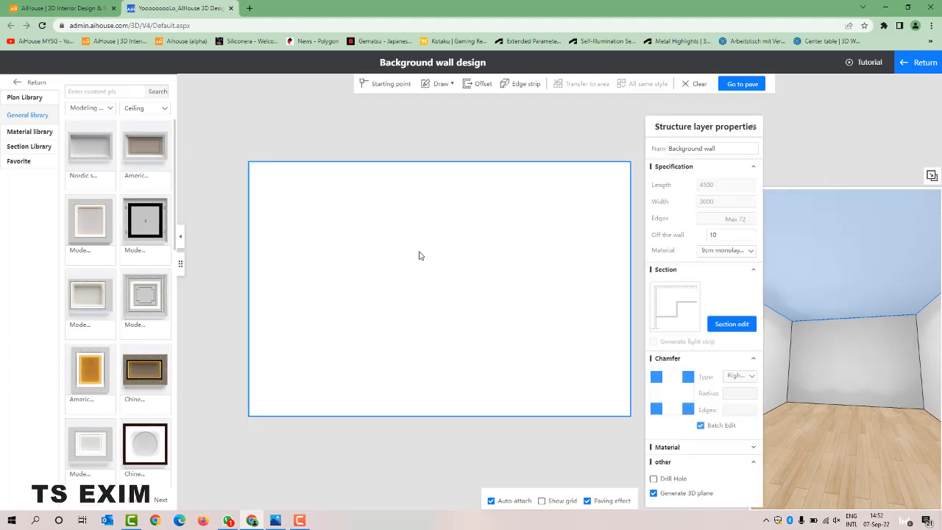
{"action": "left_click", "coordinate": [440, 83]}
{"action": "left_click", "coordinate": [441, 97]}
{"action": "left_click", "coordinate": [249, 237]}
{"action": "left_click", "coordinate": [632, 413]}
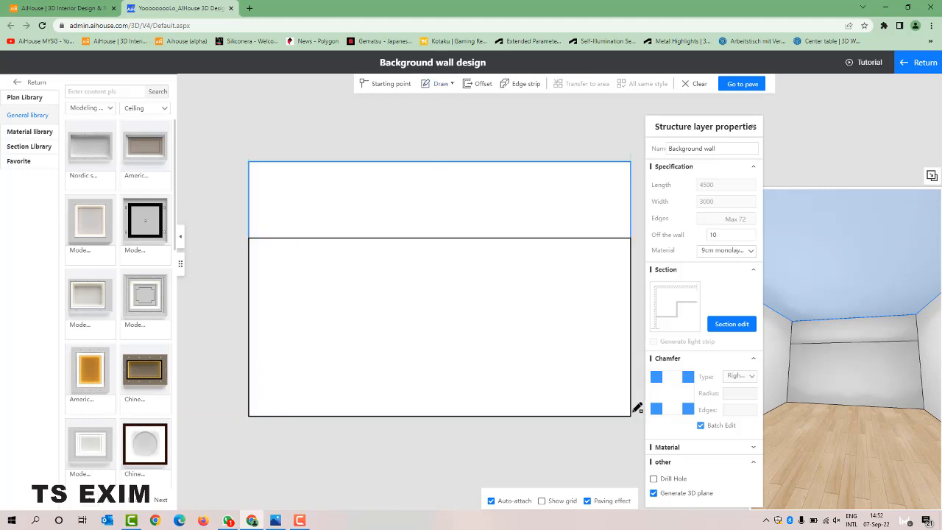
Step: Set the structural layer's width to 2500 and its distance from the wall's lower edge to 0
{"action": "left_click", "coordinate": [511, 310]}
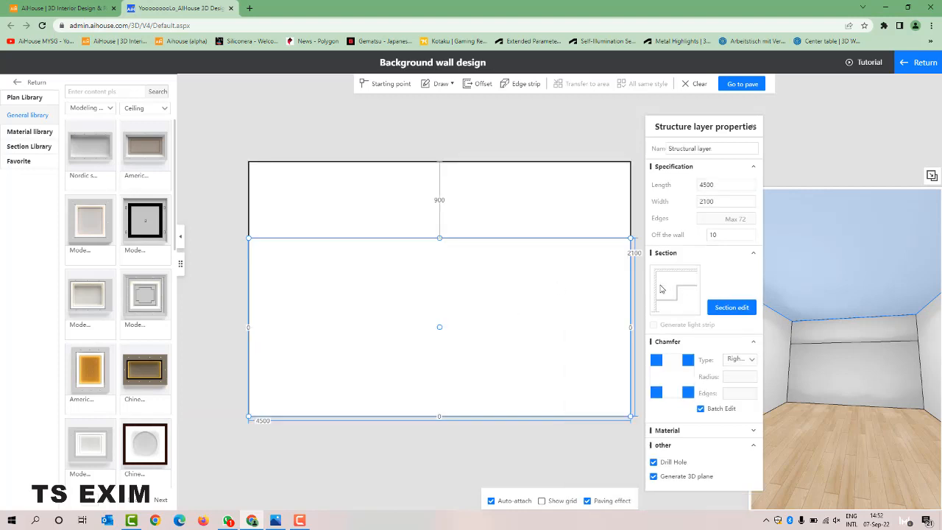
{"action": "double_click", "coordinate": [718, 203]}
{"action": "key", "text": "Return"}
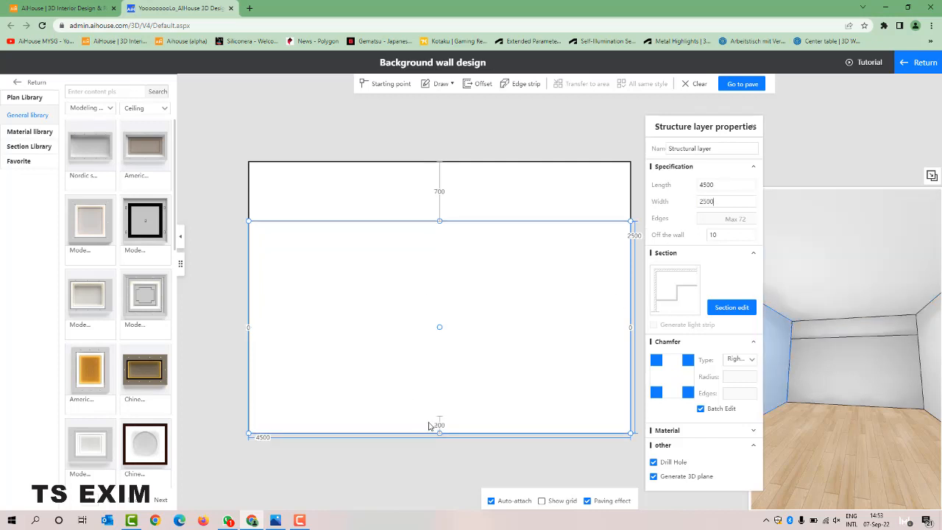
{"action": "key", "text": "Return"}
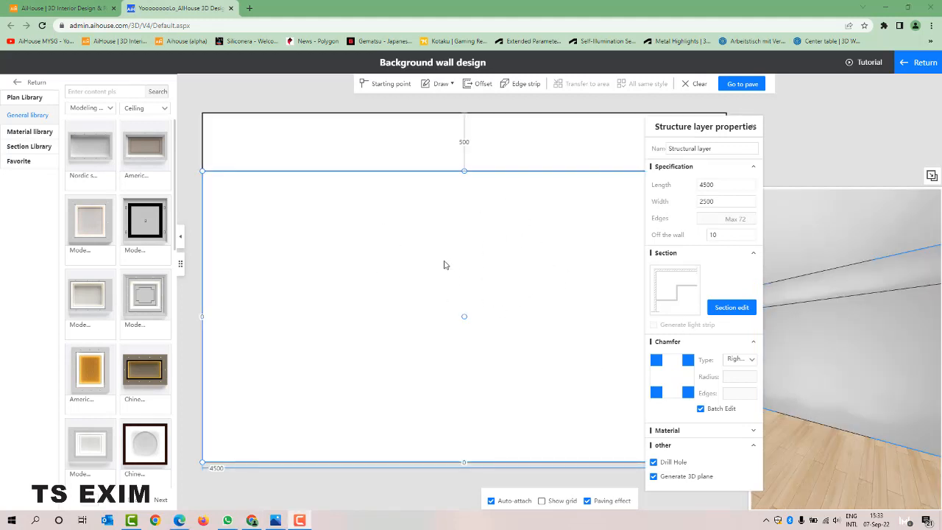
Step: Set the structural layer's distance off the wall to 100
{"action": "left_click", "coordinate": [724, 235]}
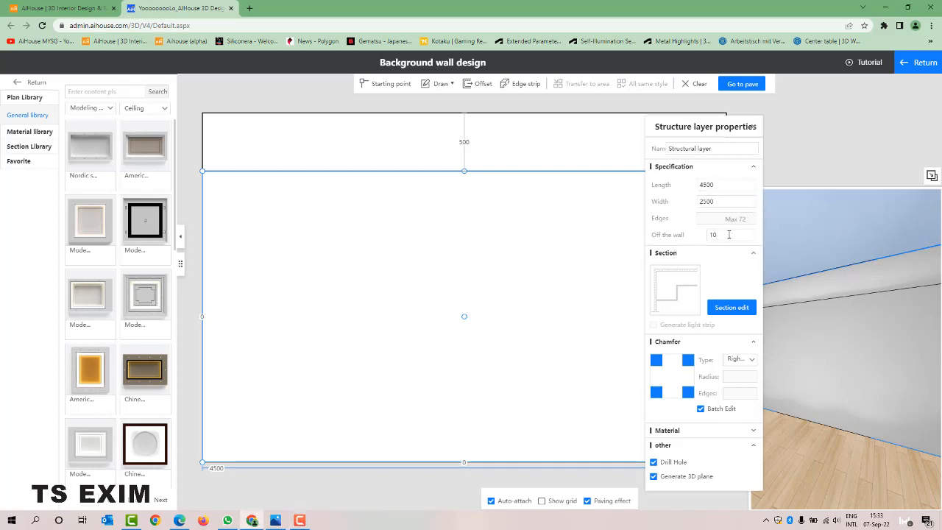
{"action": "left_click_drag", "start_coordinate": [906, 368], "coordinate": [829, 383]}
{"action": "left_click", "coordinate": [625, 278]}
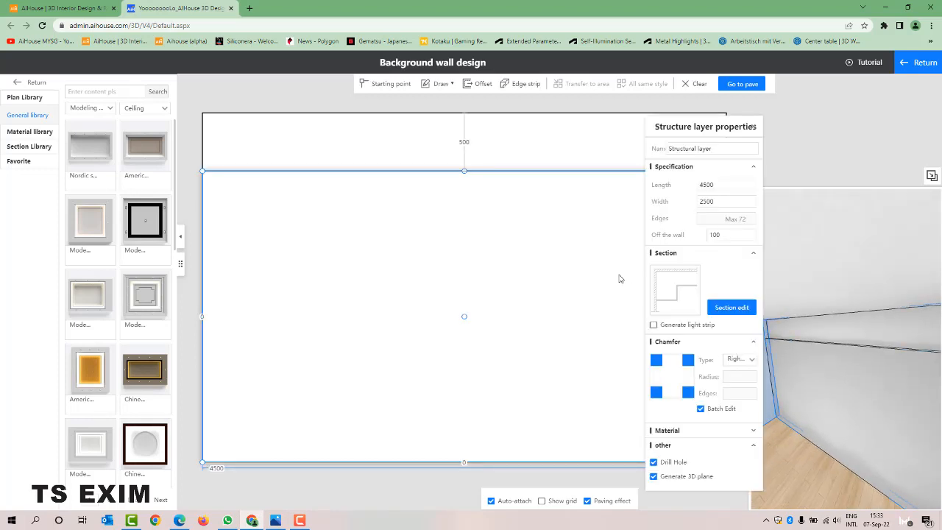
Step: Select the upper edge of the structural layer and open its section for editing
{"action": "left_click", "coordinate": [484, 172]}
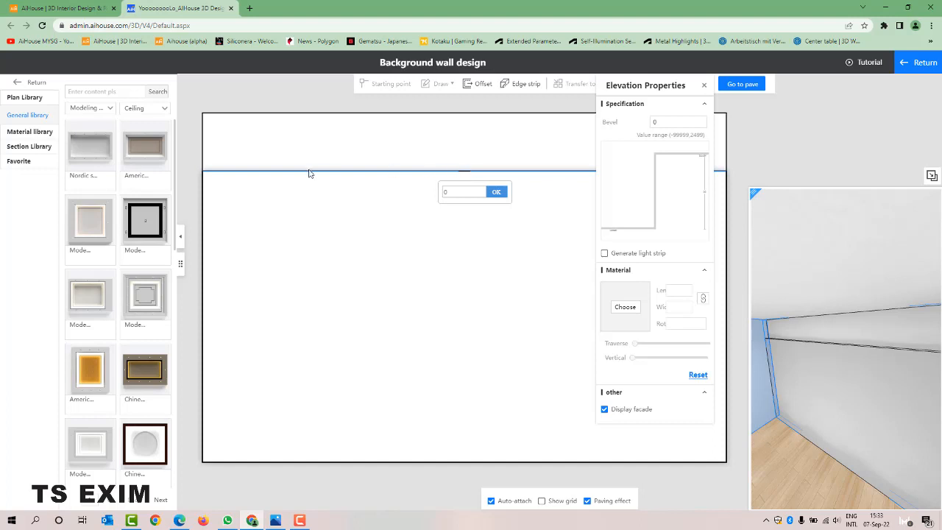
{"action": "left_click", "coordinate": [344, 178]}
{"action": "mouse_move", "coordinate": [661, 193]}
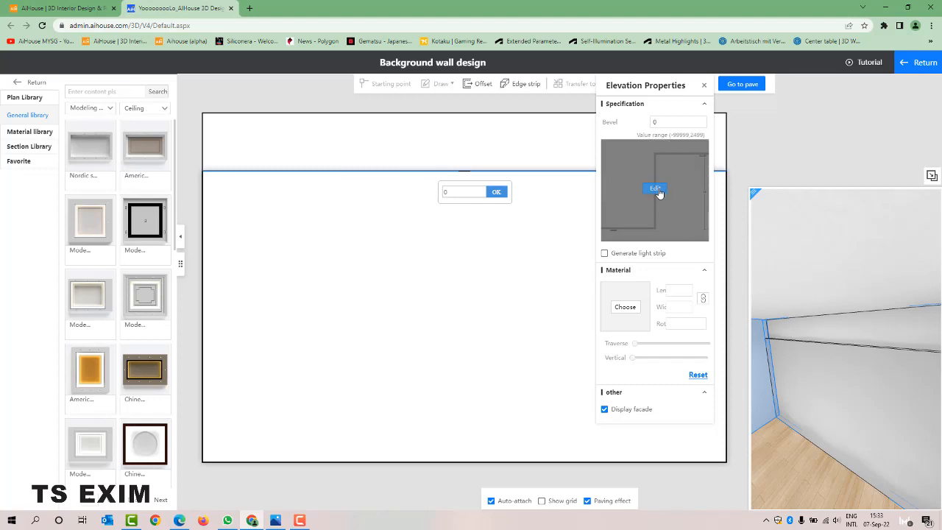
{"action": "left_click", "coordinate": [654, 189]}
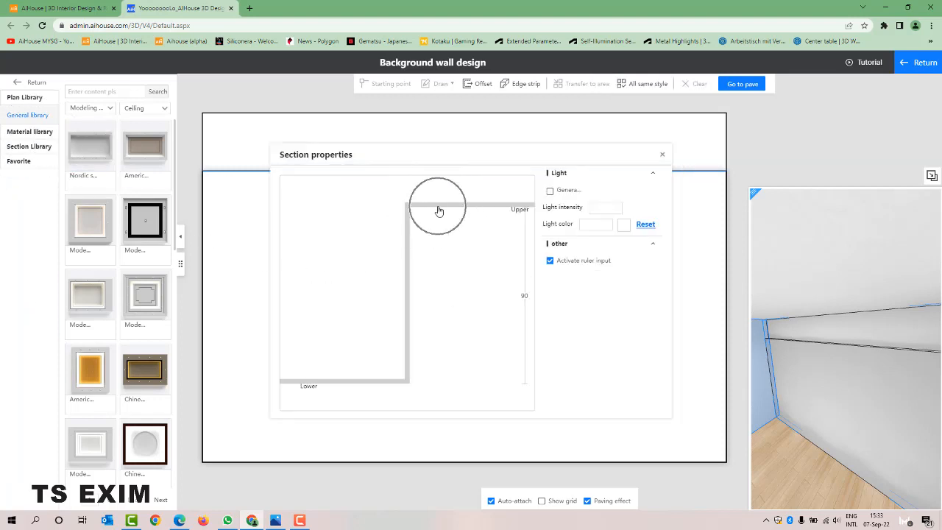
Step: Add the wooden corner line from the section library to the edge profile and align it with the profile's lower corner
{"action": "left_click", "coordinate": [42, 148]}
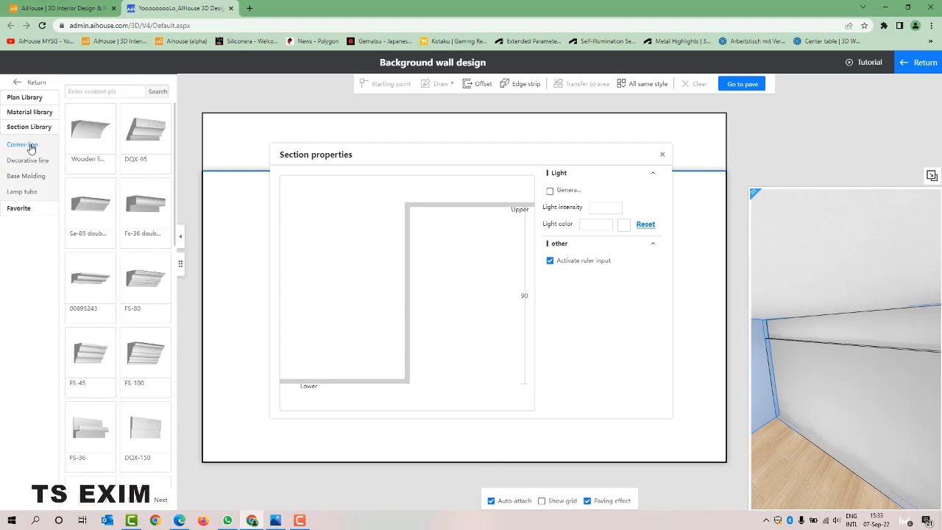
{"action": "left_click_drag", "start_coordinate": [89, 139], "coordinate": [447, 403]}
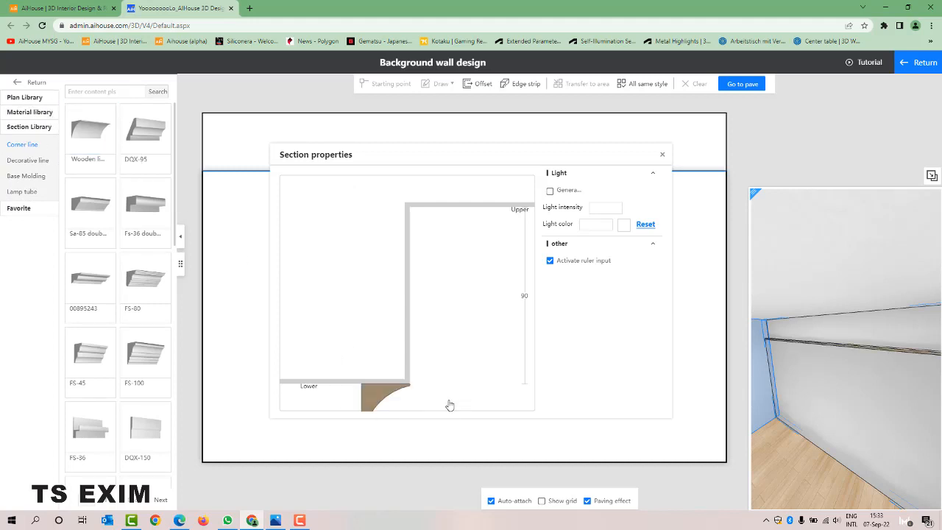
{"action": "mouse_move", "coordinate": [864, 391]}
{"action": "left_mouse_down"}
{"action": "mouse_move", "coordinate": [860, 397]}
{"action": "mouse_move", "coordinate": [855, 370]}
{"action": "mouse_move", "coordinate": [777, 398]}
{"action": "left_mouse_up"}
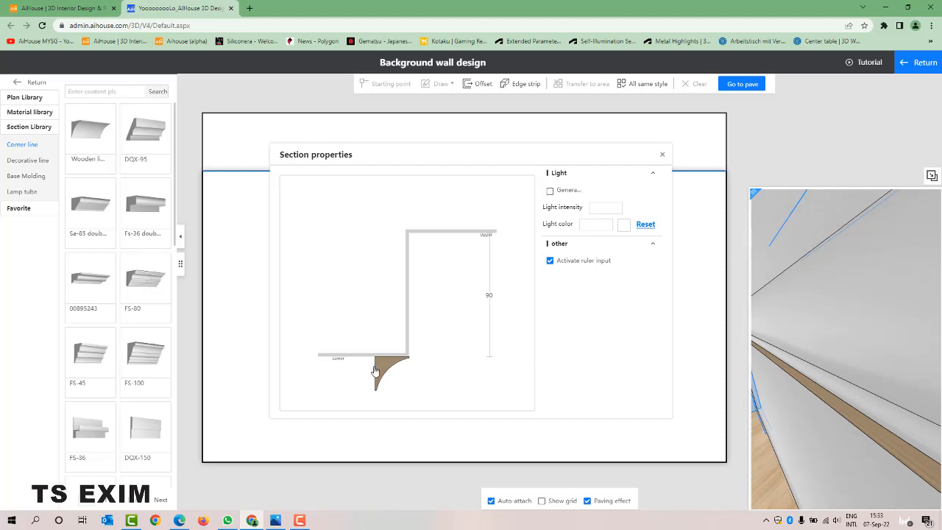
{"action": "left_click_drag", "start_coordinate": [375, 370], "coordinate": [408, 366]}
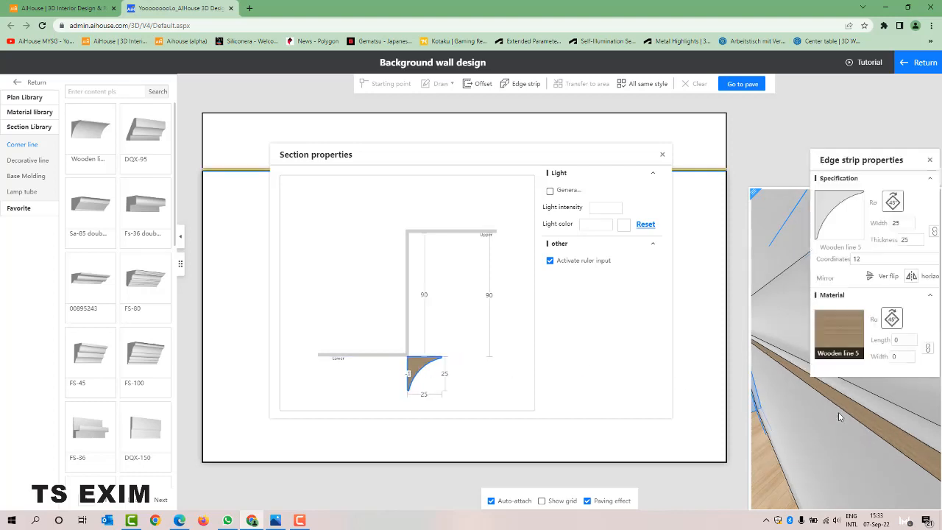
Step: Set the wooden edge strip's width to 50, with the thickness scaled proportionally to 50
{"action": "scroll", "coordinate": [856, 399], "scroll_direction": "up", "scroll_amount": 4}
{"action": "scroll", "coordinate": [827, 418], "scroll_direction": "down", "scroll_amount": 2}
{"action": "scroll", "coordinate": [825, 415], "scroll_direction": "up", "scroll_amount": 1}
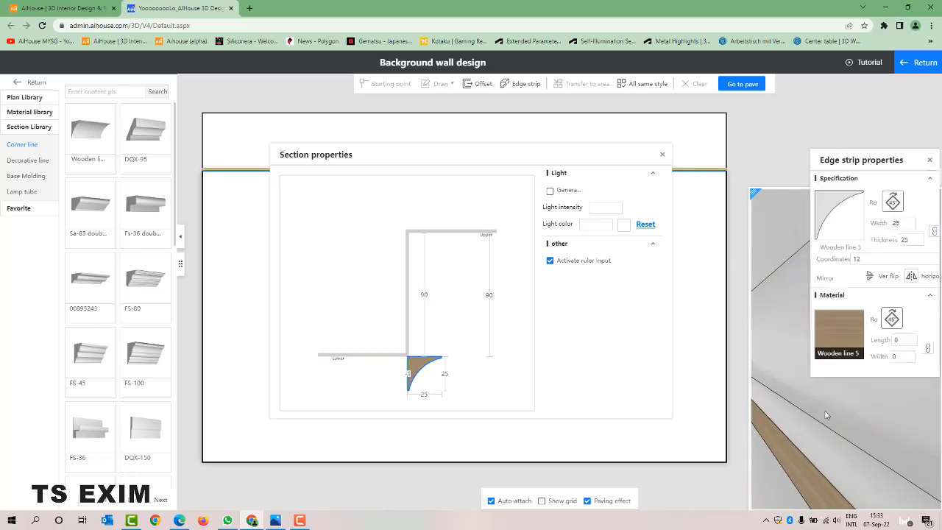
{"action": "left_click_drag", "start_coordinate": [763, 435], "coordinate": [856, 219]}
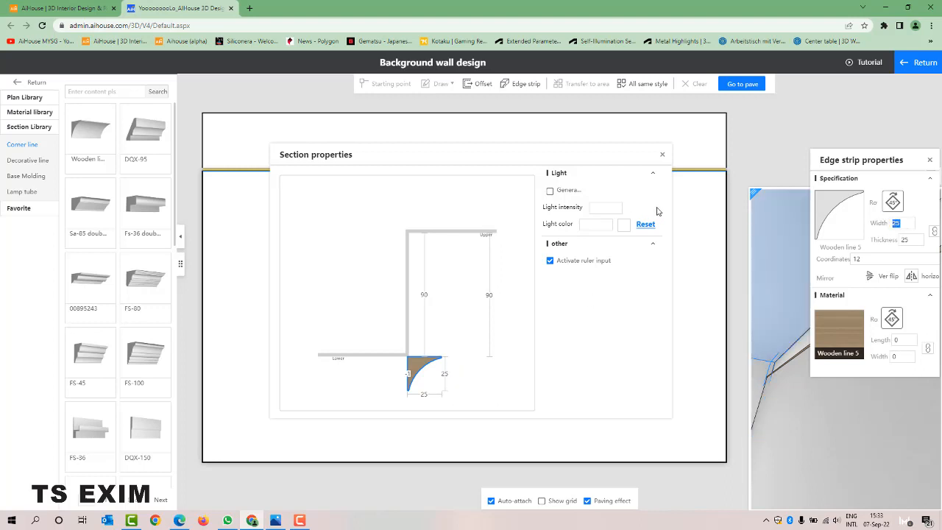
{"action": "type", "text": "50"}
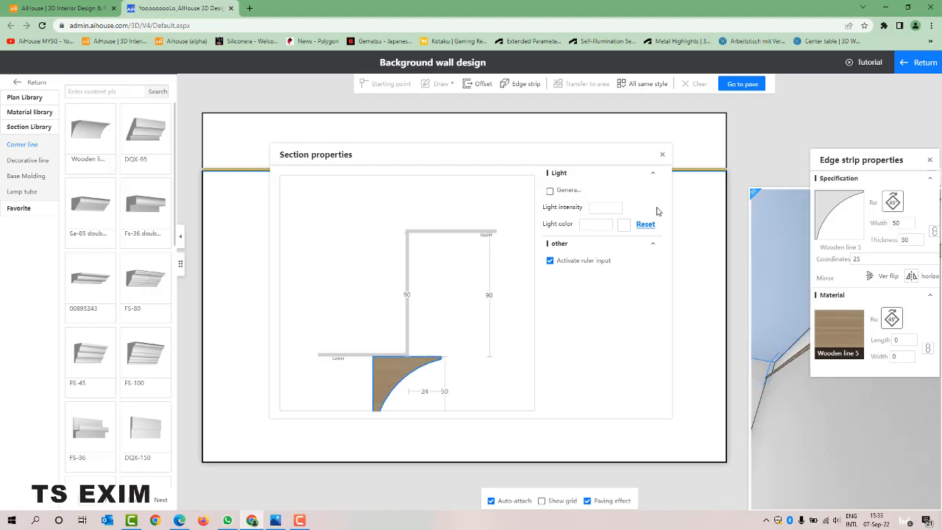
Step: Rotate the wooden edge strip so its curve faces the wall layer and align its tip with the section's lower corner
{"action": "left_click_drag", "start_coordinate": [849, 432], "coordinate": [786, 428]}
{"action": "scroll", "coordinate": [793, 423], "scroll_direction": "up", "scroll_amount": 5}
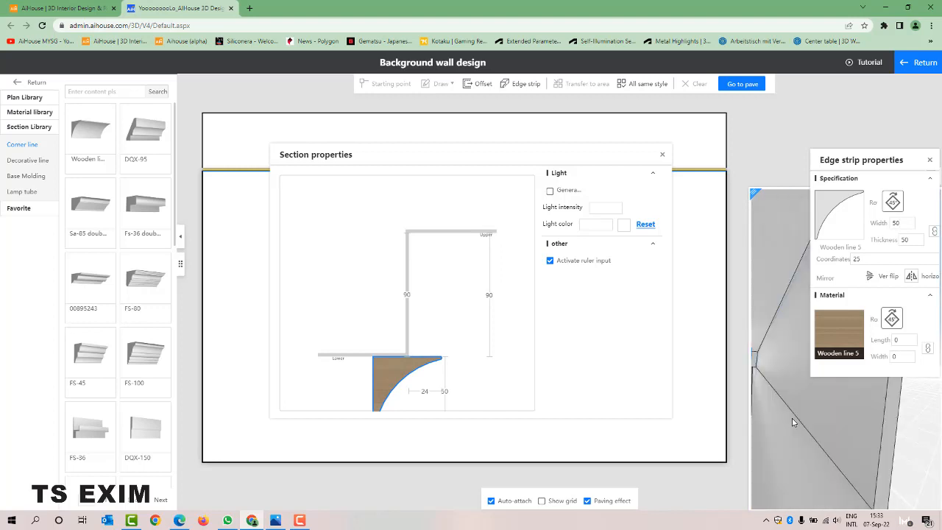
{"action": "scroll", "coordinate": [792, 421], "scroll_direction": "down", "scroll_amount": 6}
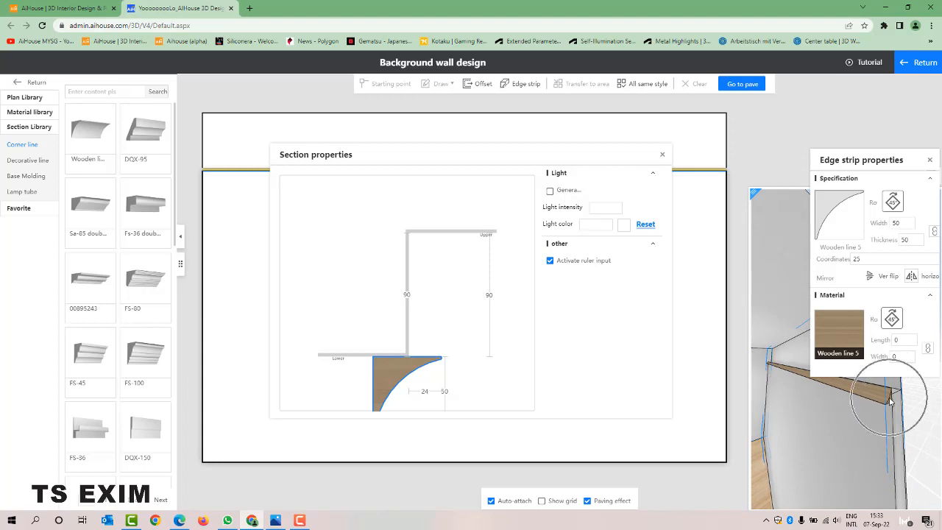
{"action": "left_click_drag", "start_coordinate": [889, 163], "coordinate": [835, 91]}
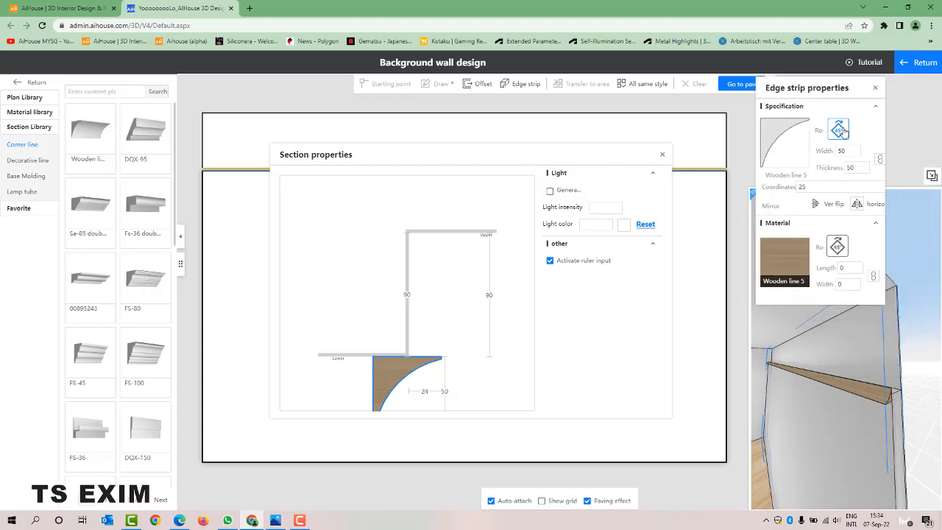
{"action": "left_click", "coordinate": [838, 130]}
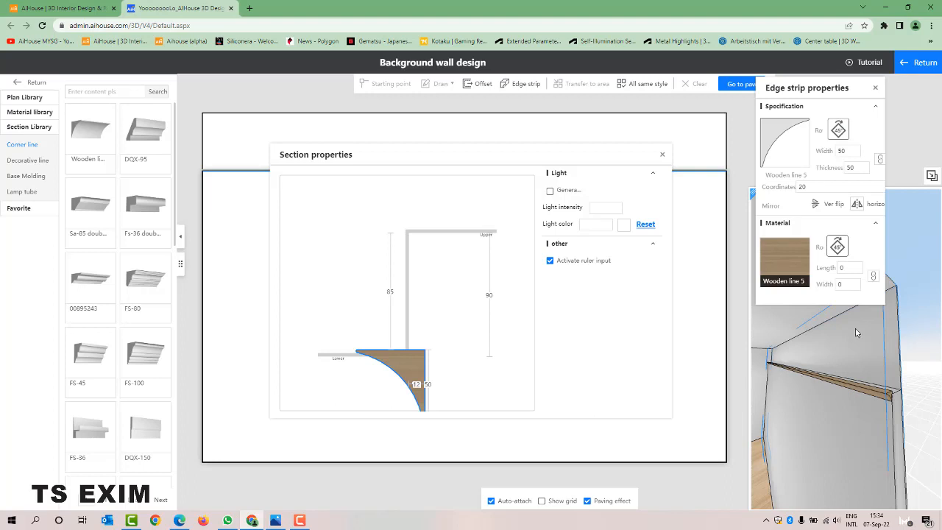
{"action": "left_click_drag", "start_coordinate": [396, 368], "coordinate": [426, 363]}
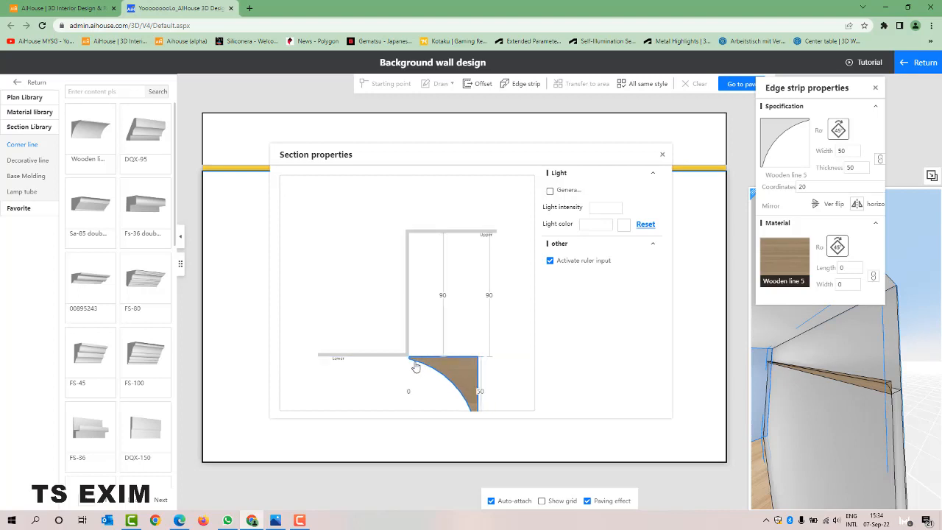
{"action": "left_click_drag", "start_coordinate": [858, 389], "coordinate": [825, 401]}
{"action": "mouse_move", "coordinate": [465, 368]}
{"action": "left_mouse_down"}
{"action": "mouse_move", "coordinate": [447, 368]}
{"action": "mouse_move", "coordinate": [457, 368]}
{"action": "mouse_move", "coordinate": [450, 357]}
{"action": "mouse_move", "coordinate": [423, 364]}
{"action": "mouse_move", "coordinate": [451, 362]}
{"action": "left_mouse_up"}
Step: Place two lamp tubes in the section, one in the upper inner corner and one on top of the wooden strip
{"action": "key", "text": "ctrl"}
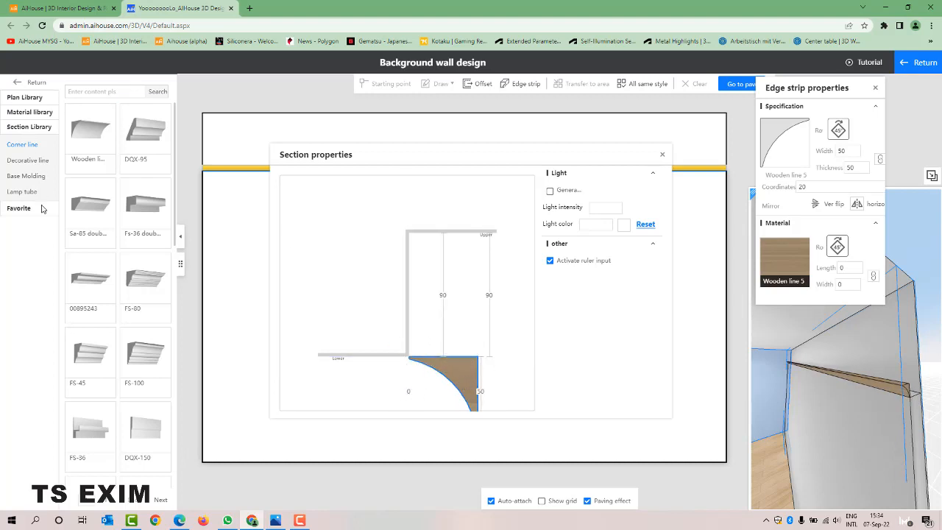
{"action": "key", "text": "ctrl"}
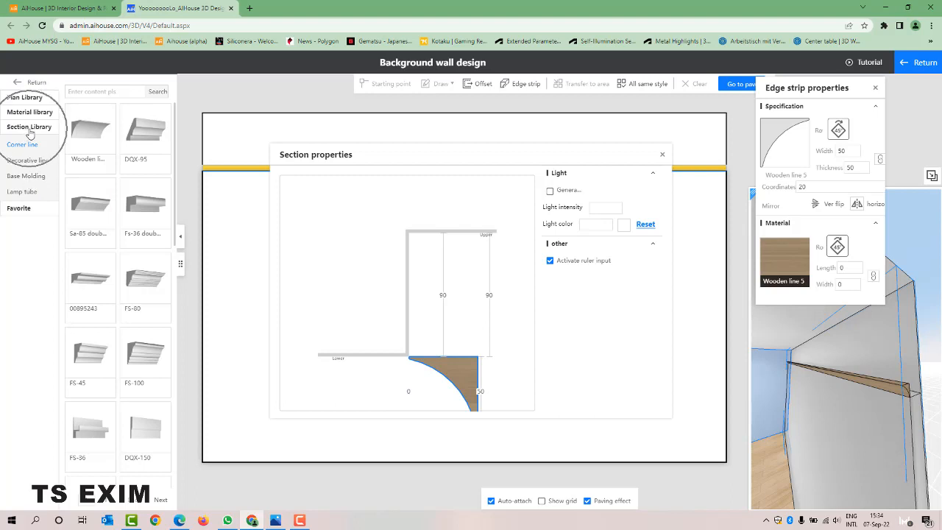
{"action": "left_click", "coordinate": [29, 192]}
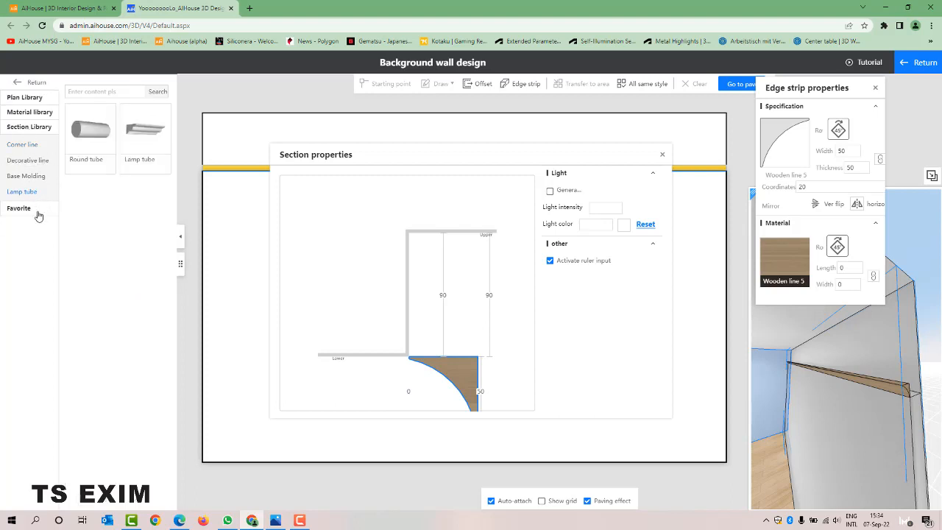
{"action": "left_click_drag", "start_coordinate": [145, 135], "coordinate": [416, 245]}
{"action": "left_click_drag", "start_coordinate": [144, 131], "coordinate": [461, 349]}
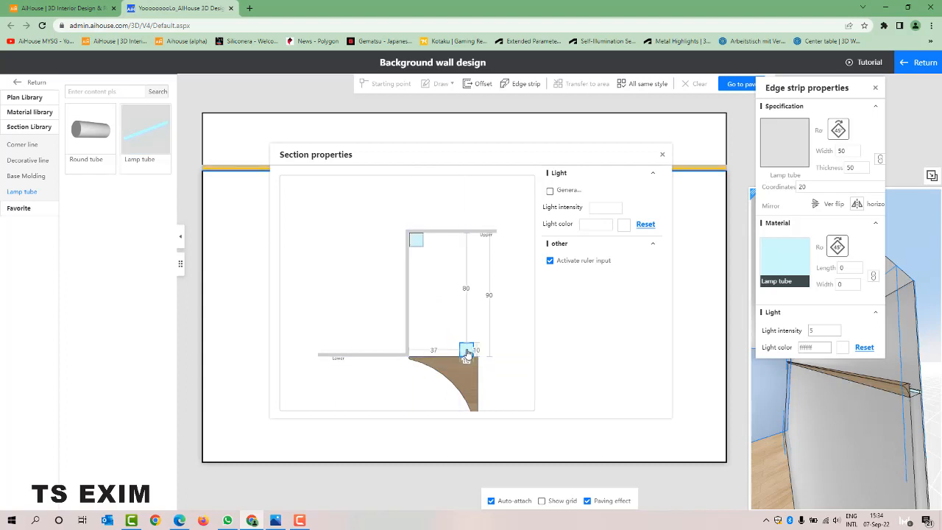
Step: Set the light intensity of both lamp tubes to 10
{"action": "mouse_move", "coordinate": [784, 273]}
{"action": "key", "text": "ctrl"}
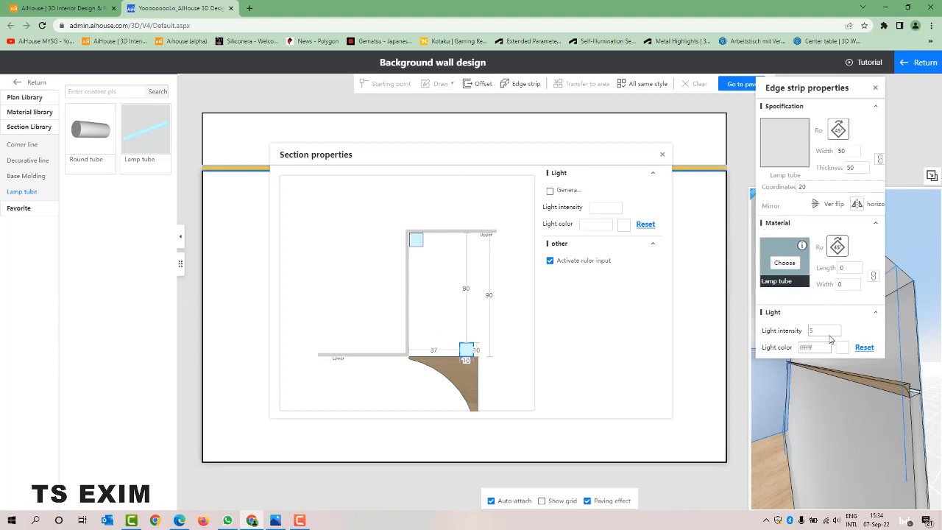
{"action": "key", "text": "ctrl"}
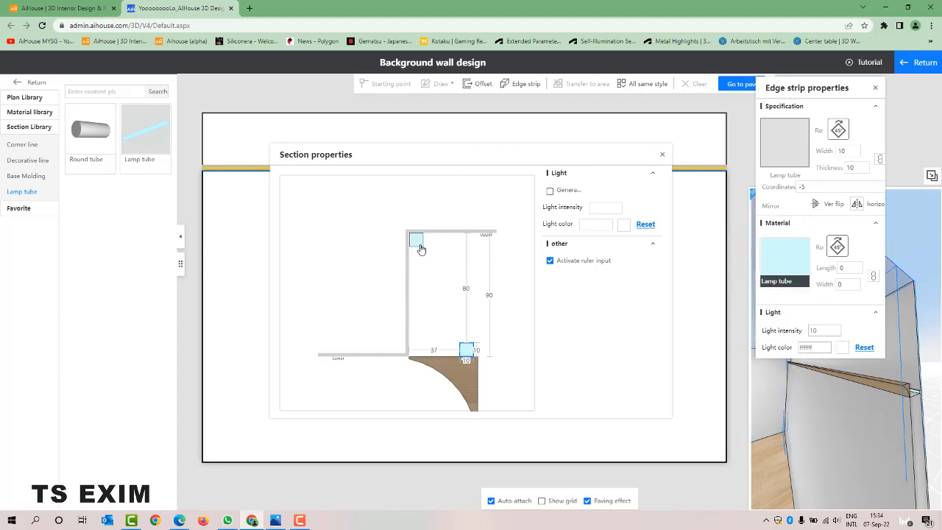
{"action": "key", "text": "BackSpace"}
{"action": "key", "text": "BackSpace"}
{"action": "type", "text": "5"}
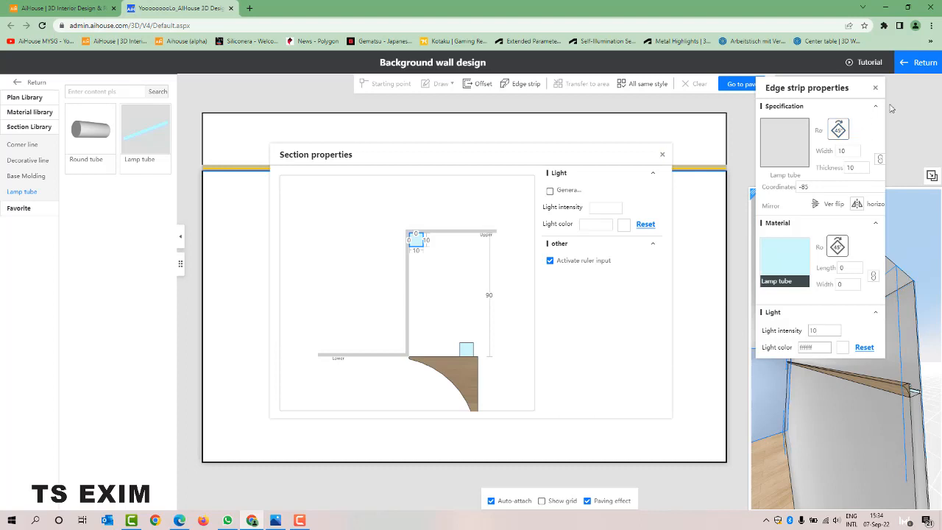
Step: Leave the background wall design and close the section properties to return to the room view
{"action": "left_click", "coordinate": [843, 244]}
{"action": "left_click", "coordinate": [920, 62]}
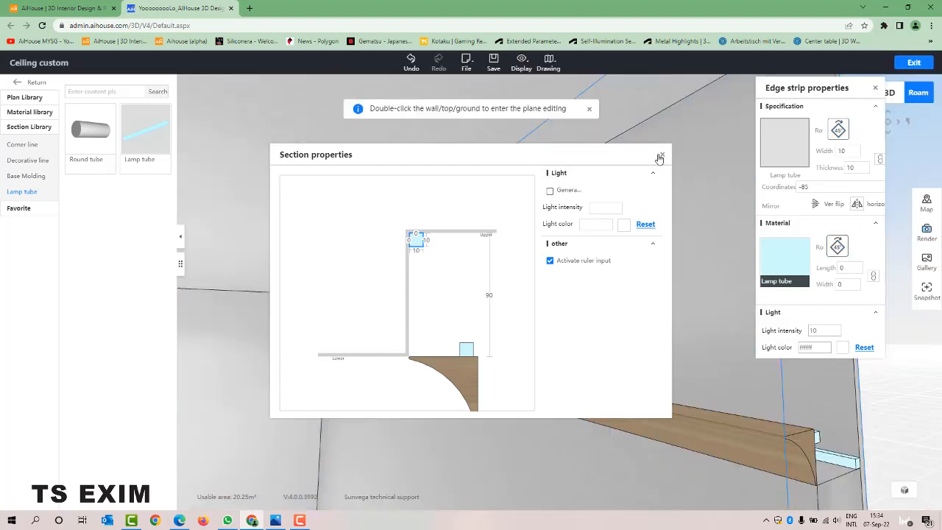
{"action": "left_click", "coordinate": [660, 157]}
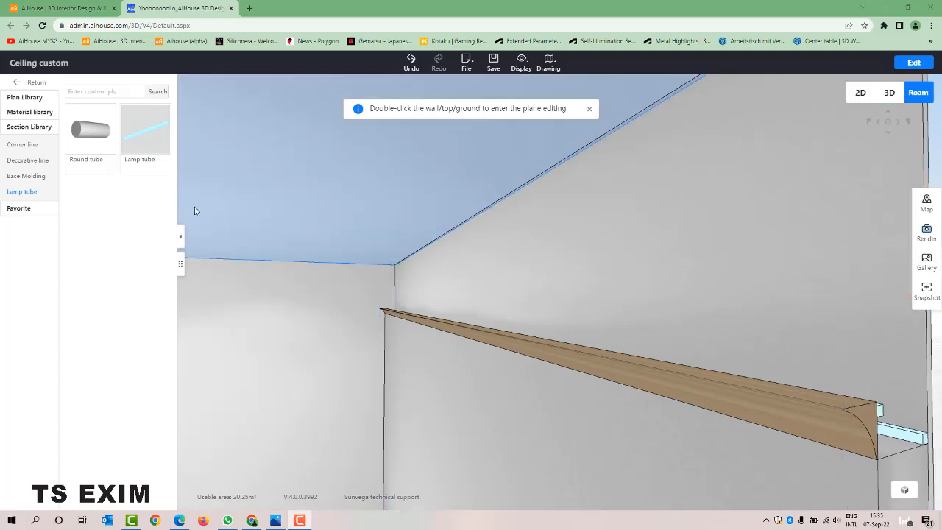
Step: Leave the ceiling customisation and open the lacquereds category in the public material library
{"action": "left_click", "coordinate": [25, 83]}
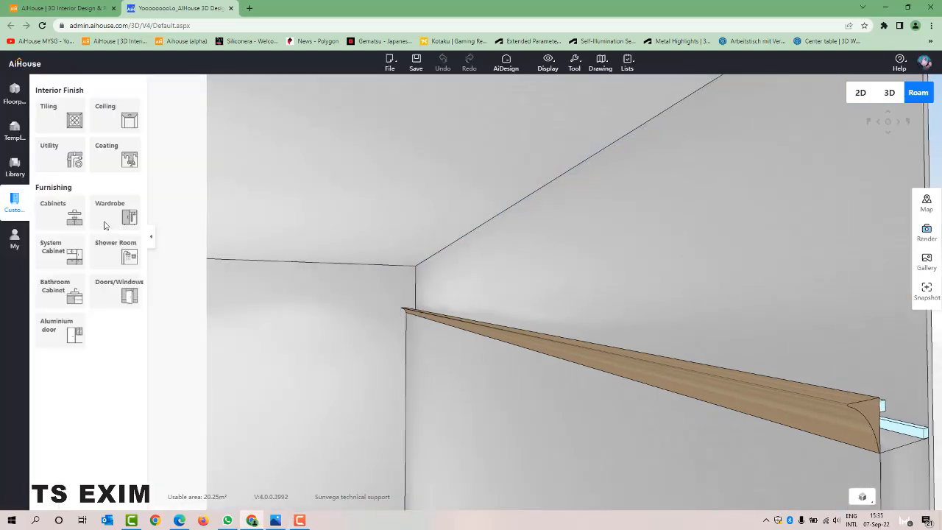
{"action": "left_click", "coordinate": [14, 172]}
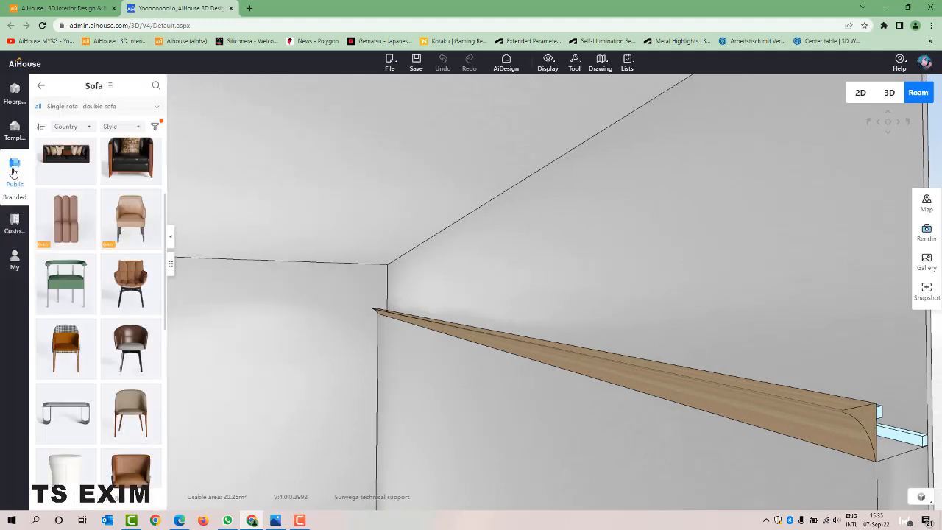
{"action": "left_click", "coordinate": [41, 86]}
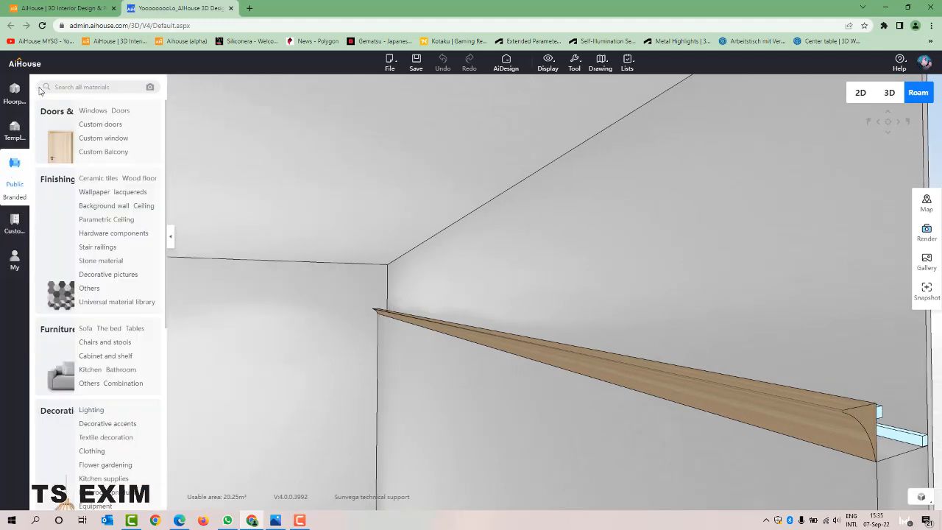
{"action": "left_click", "coordinate": [129, 194]}
Step: Apply the rough-textured white lacquer to the raised wall layer and to its wooden edge moulding
{"action": "left_click_drag", "start_coordinate": [337, 312], "coordinate": [332, 357]}
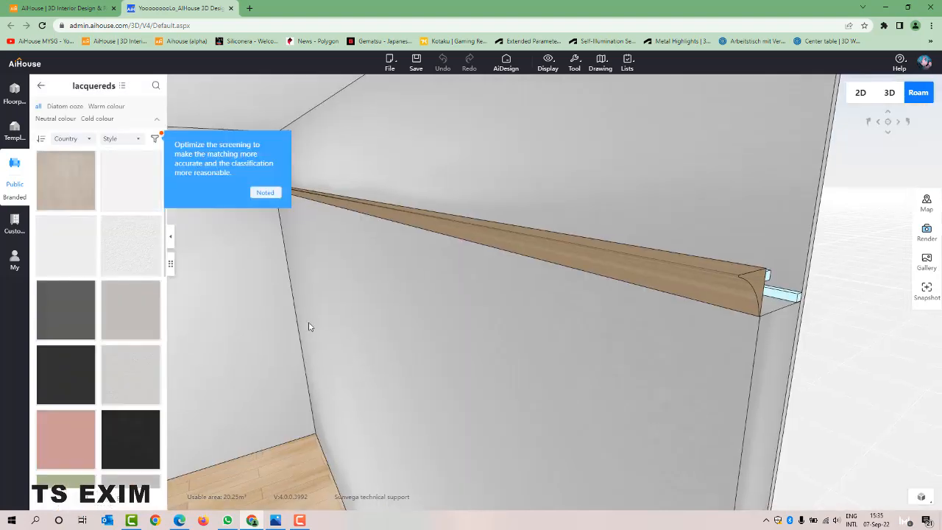
{"action": "left_click_drag", "start_coordinate": [310, 326], "coordinate": [244, 295]}
{"action": "left_click_drag", "start_coordinate": [137, 258], "coordinate": [448, 405]}
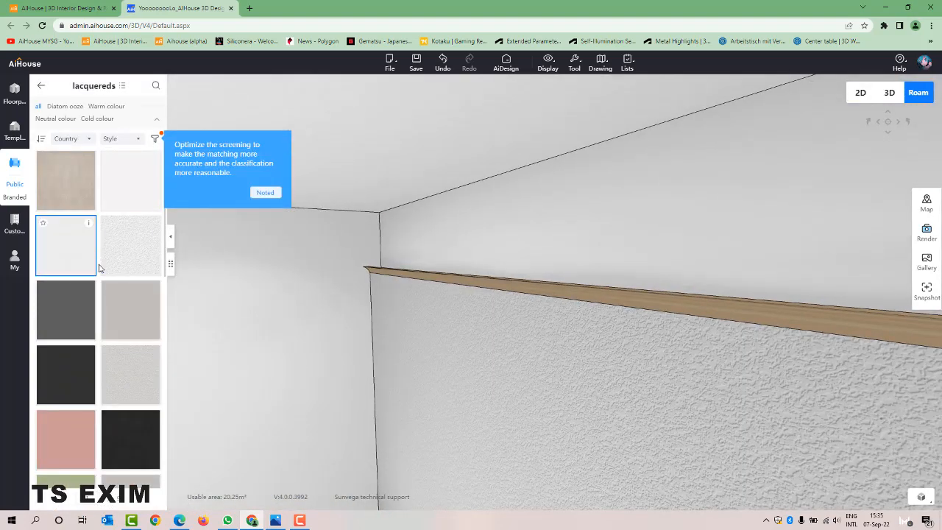
{"action": "left_click_drag", "start_coordinate": [119, 254], "coordinate": [484, 285]}
{"action": "left_click_drag", "start_coordinate": [537, 364], "coordinate": [498, 328]}
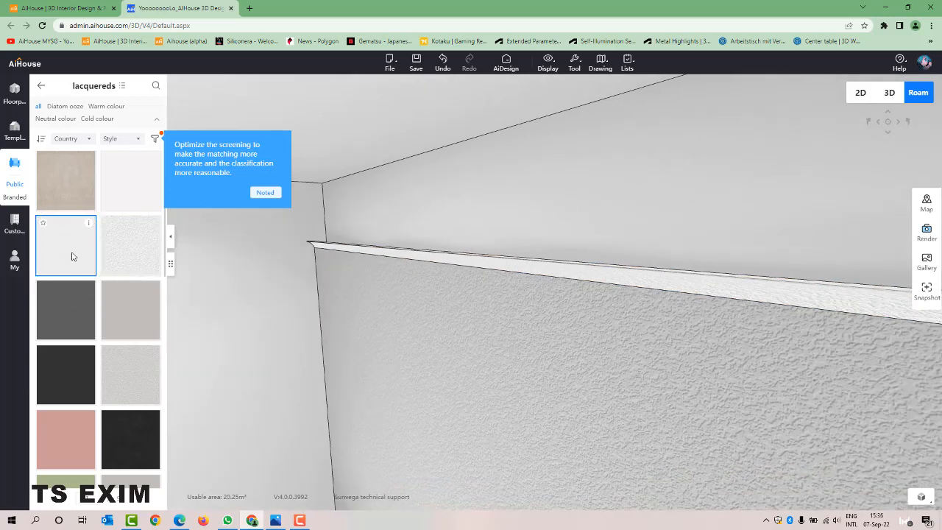
Step: Replace the raised wall layer's finish with the smooth white lacquer and apply white lacquer to the edge moulding again
{"action": "left_click_drag", "start_coordinate": [62, 233], "coordinate": [491, 365]}
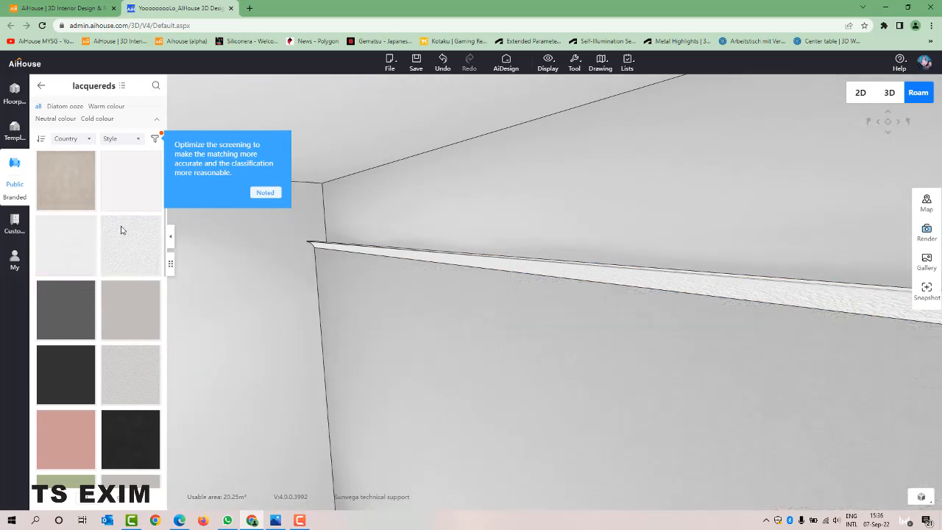
{"action": "left_click_drag", "start_coordinate": [121, 230], "coordinate": [493, 270]}
Step: Examine the white wall layer and moulding in the room corner, including the concealed lighting in the rendered image
{"action": "scroll", "coordinate": [497, 295], "scroll_direction": "down", "scroll_amount": 3}
{"action": "scroll", "coordinate": [489, 299], "scroll_direction": "up", "scroll_amount": 2}
{"action": "scroll", "coordinate": [486, 299], "scroll_direction": "down", "scroll_amount": 1}
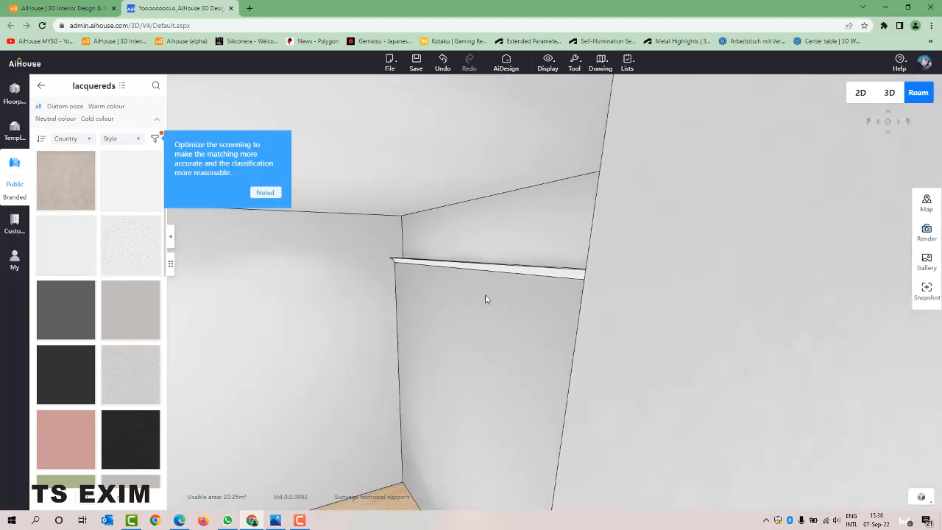
{"action": "scroll", "coordinate": [485, 298], "scroll_direction": "down", "scroll_amount": 2}
{"action": "scroll", "coordinate": [485, 299], "scroll_direction": "up", "scroll_amount": 3}
{"action": "scroll", "coordinate": [485, 299], "scroll_direction": "down", "scroll_amount": 3}
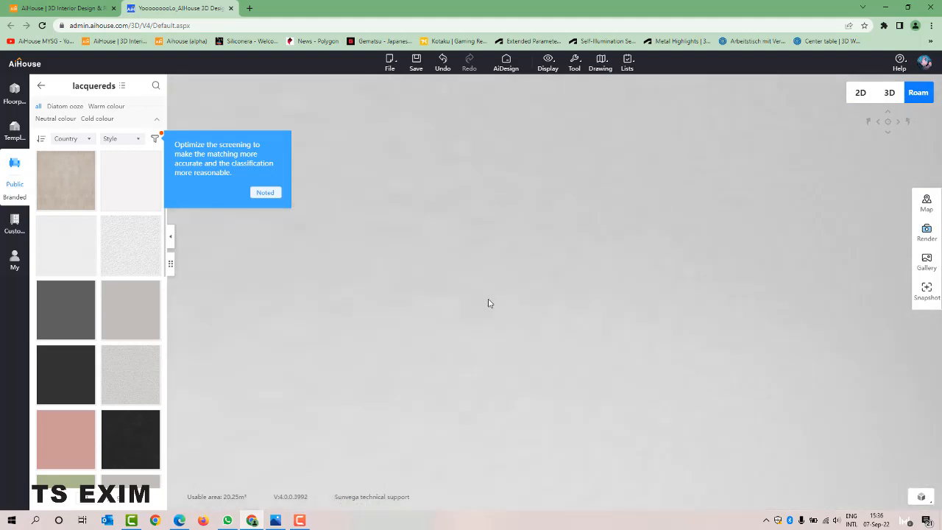
{"action": "scroll", "coordinate": [488, 303], "scroll_direction": "up", "scroll_amount": 3}
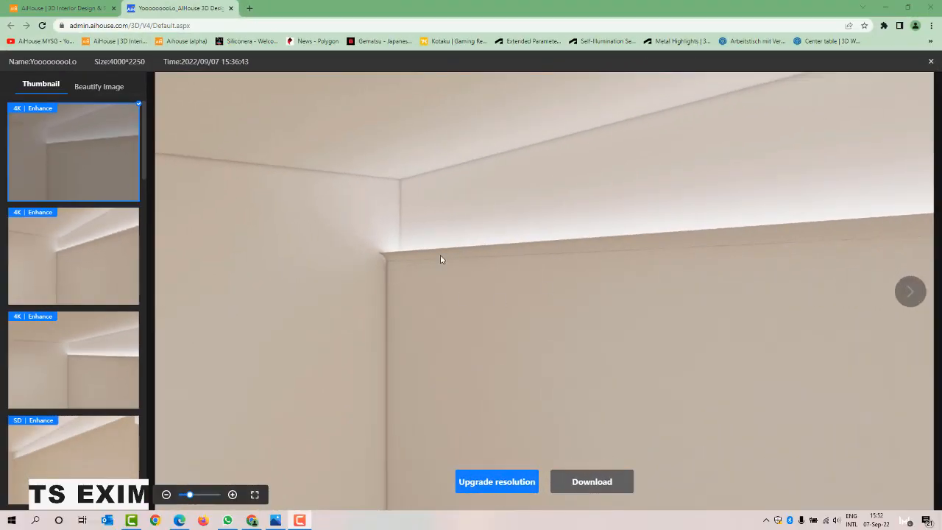
{"action": "left_click", "coordinate": [582, 256]}
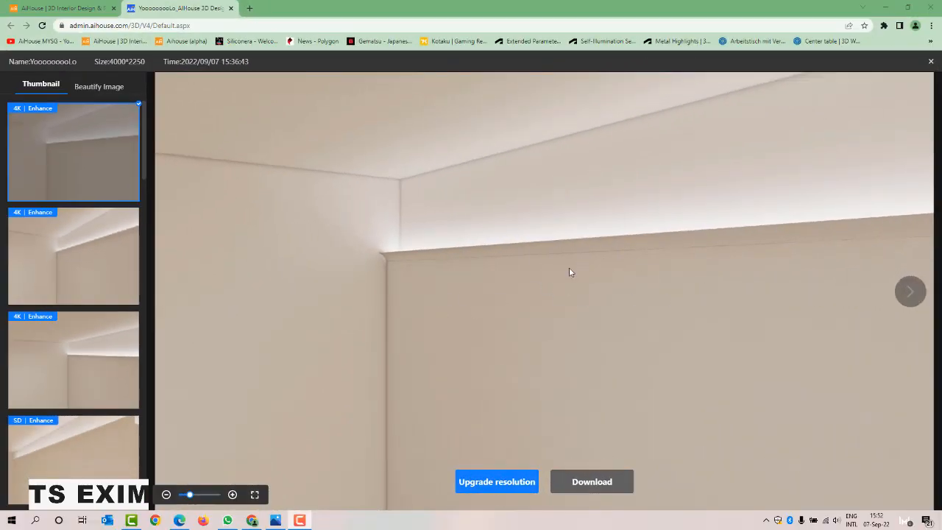